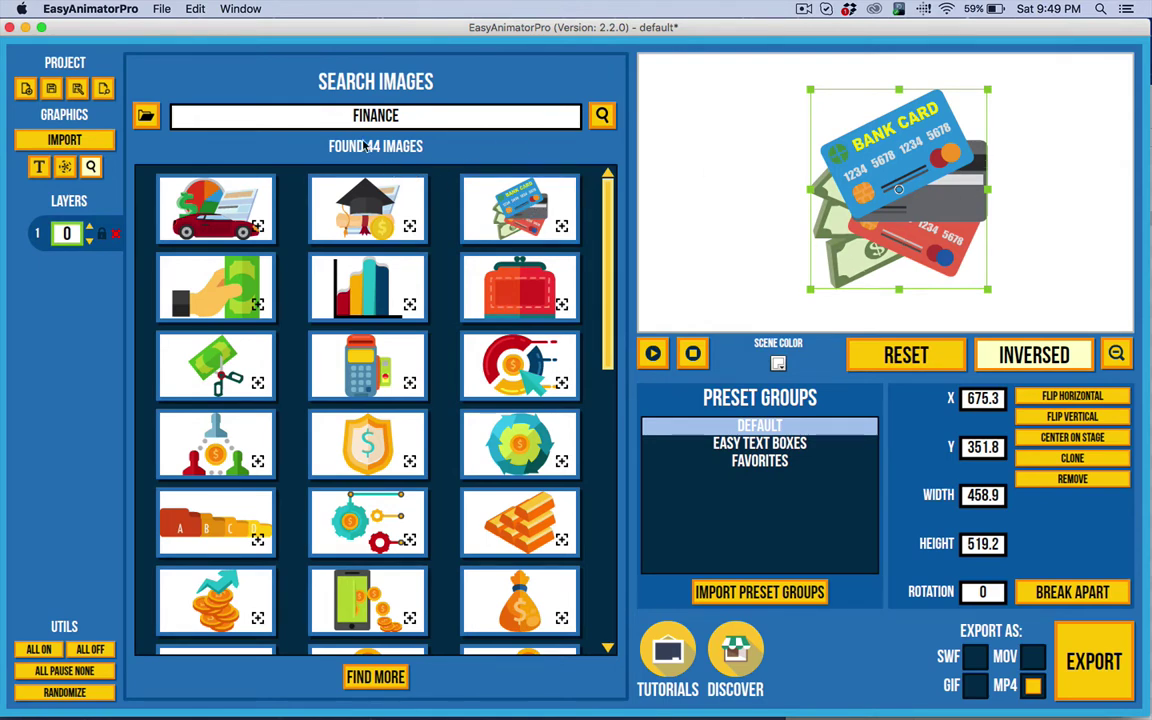
Step: Close the image search and break the bank card and cash graphic apart into separate pieces
click(91, 168)
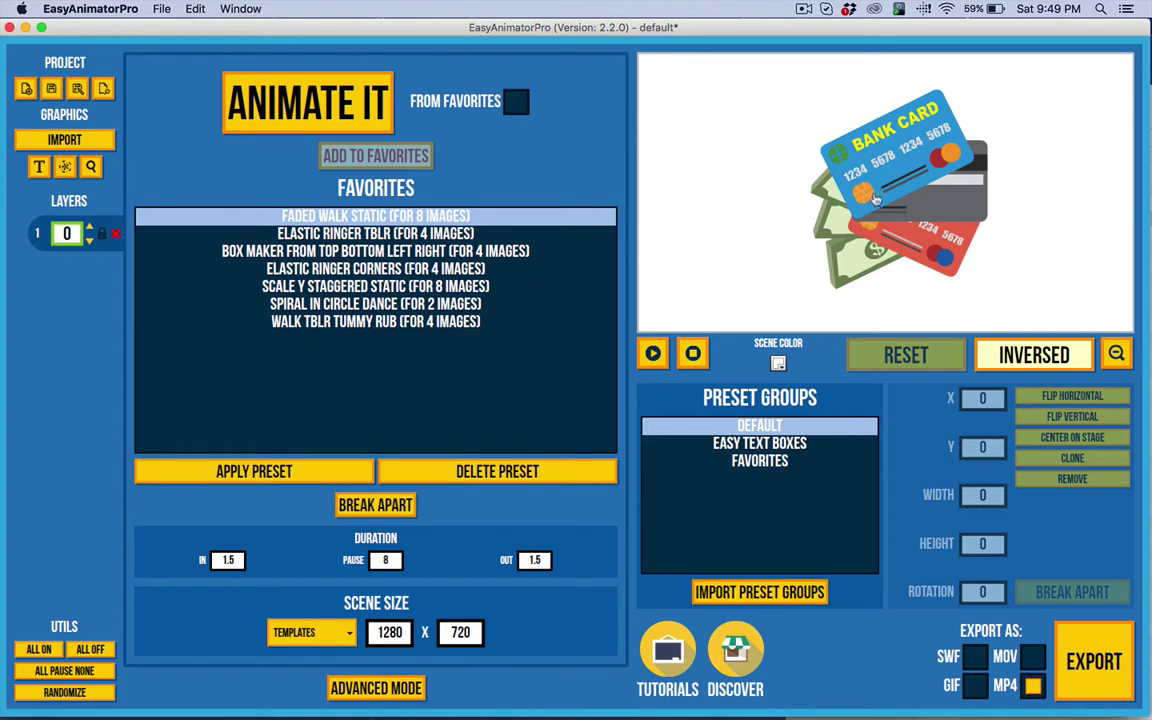
click(821, 210)
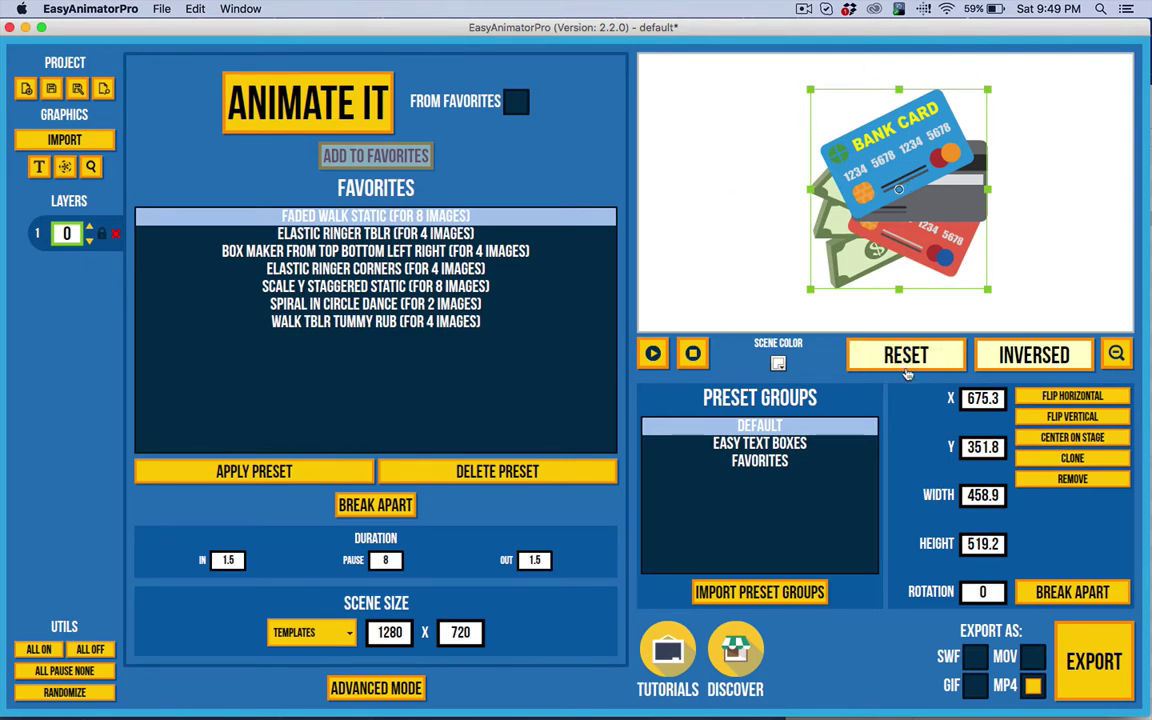
click(1072, 591)
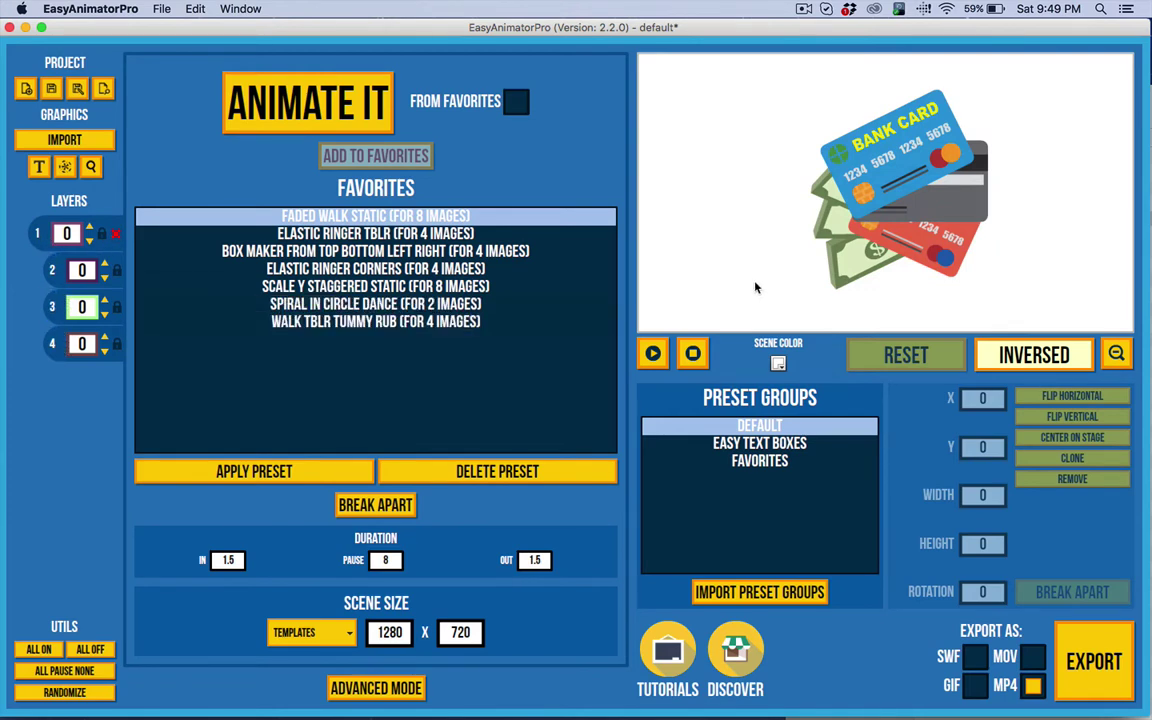
Step: Spread the pieces across the stage, moving the cash, the red ATM card and the blue bank card away from the gray card
drag(760, 256, 675, 245)
drag(935, 246, 1057, 256)
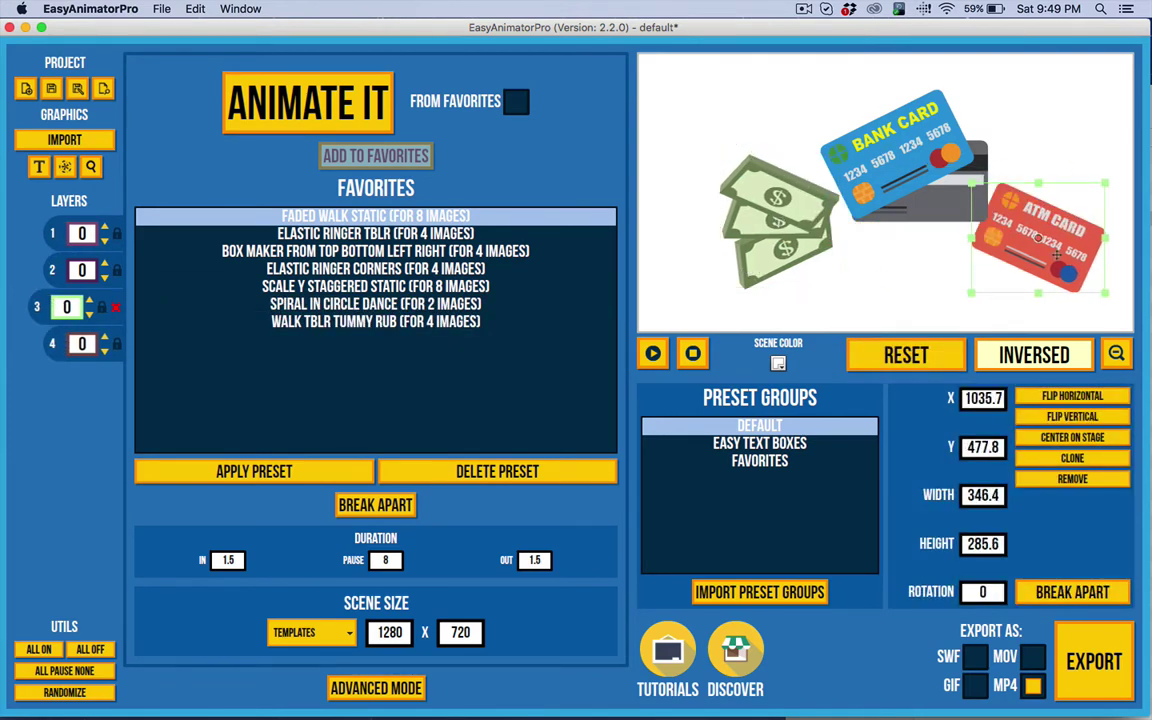
drag(955, 213, 1077, 153)
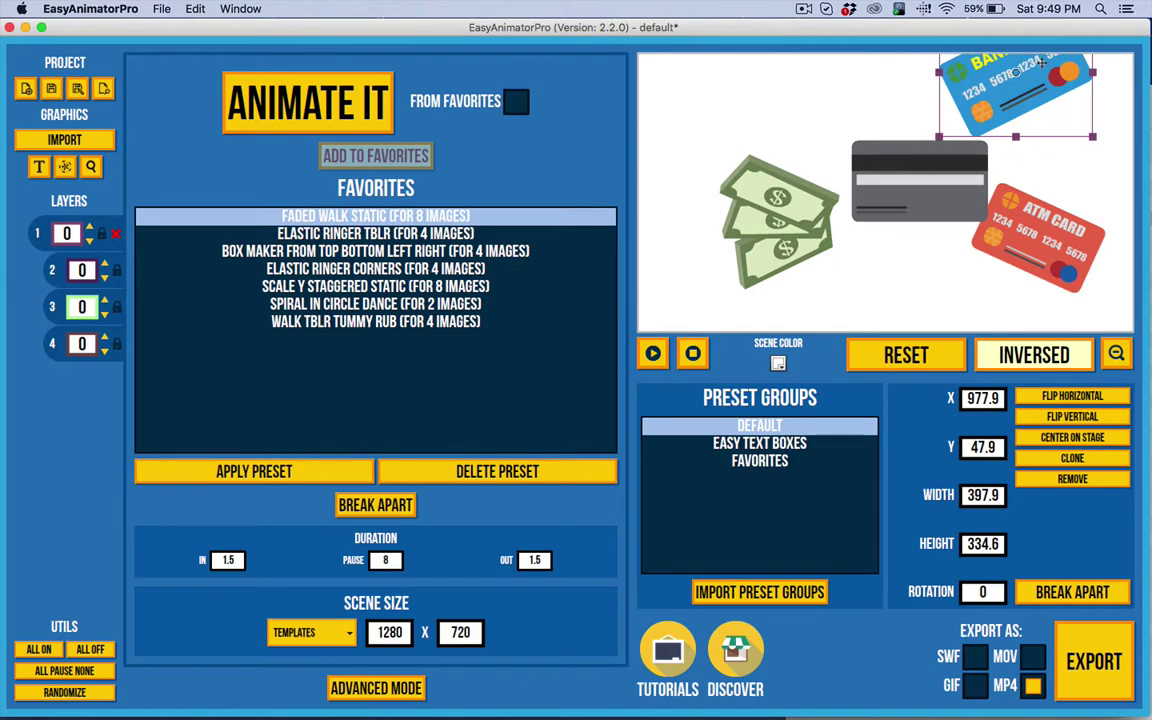
drag(1042, 63, 852, 75)
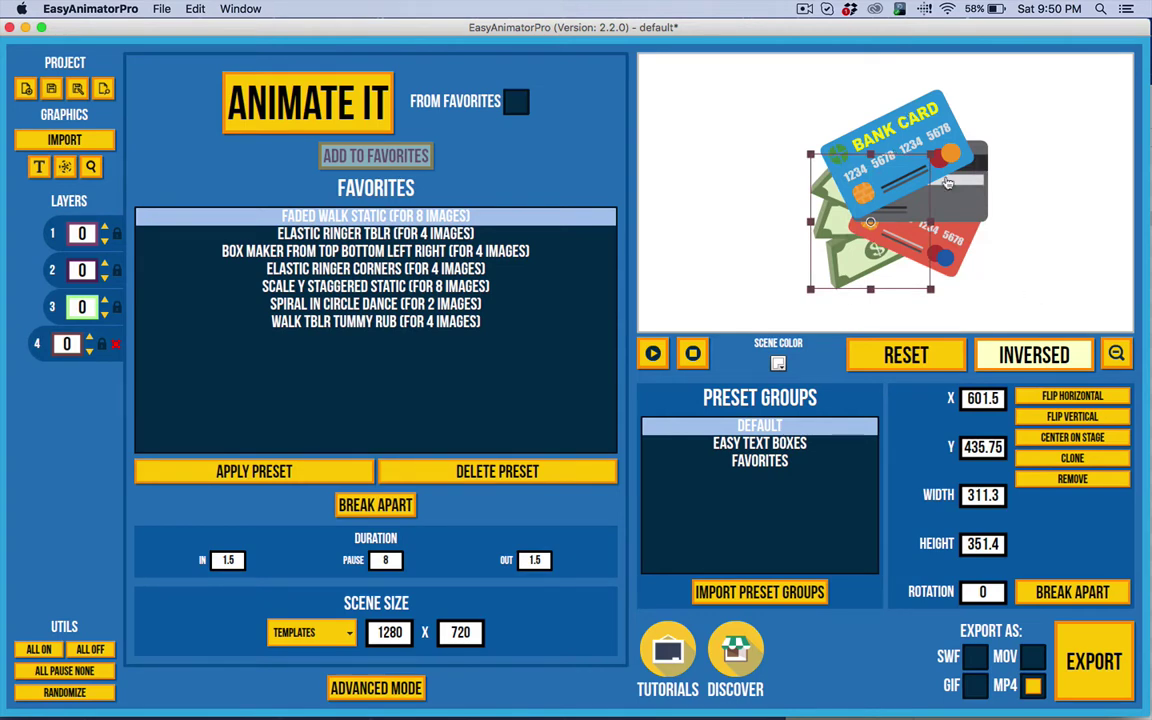
Step: Try flipping the blue bank card horizontally and centering it on the stage, reverting each change
click(944, 116)
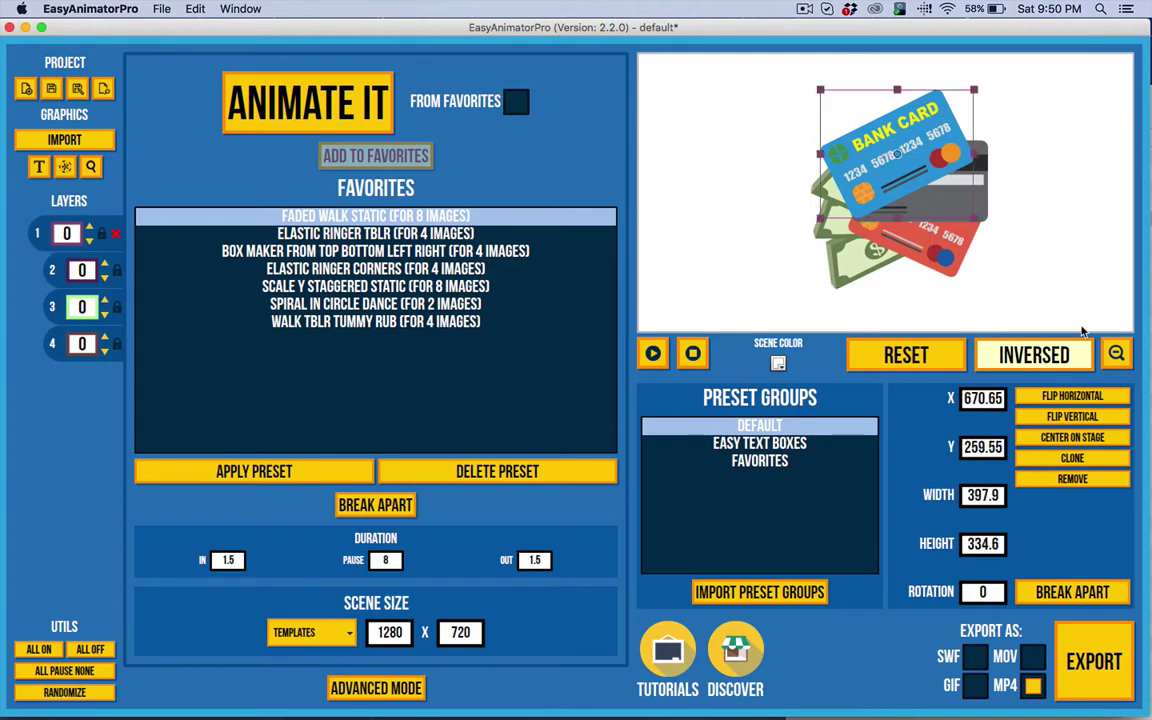
click(1060, 403)
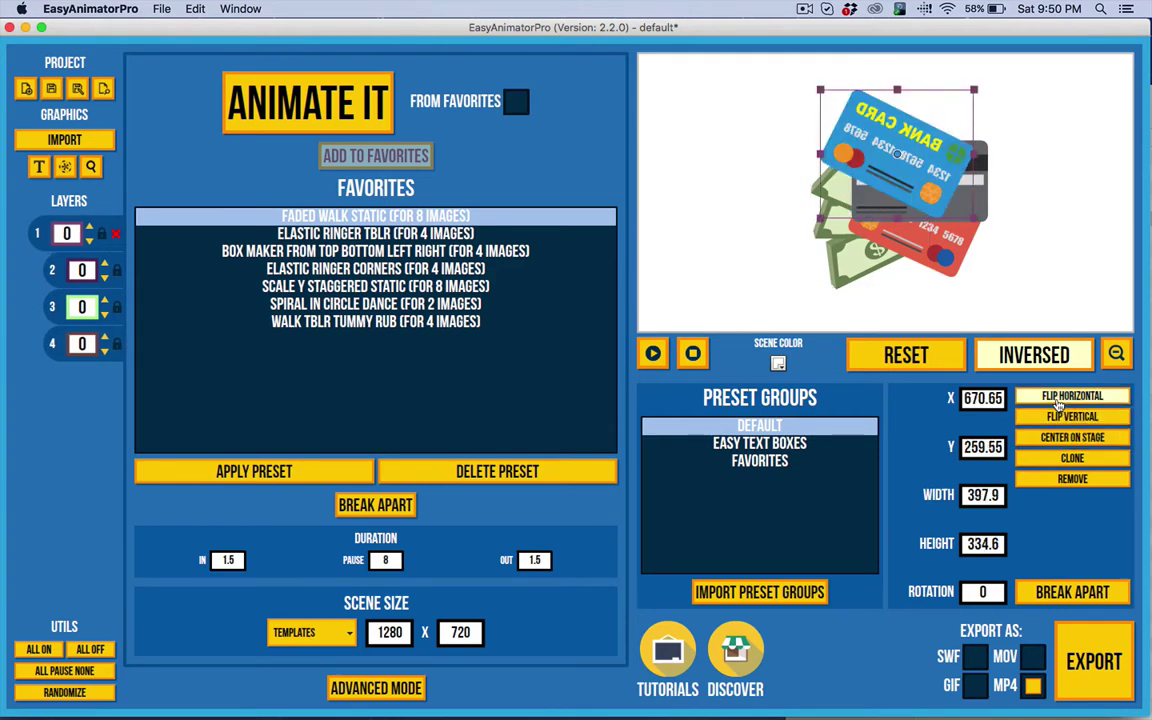
click(1061, 399)
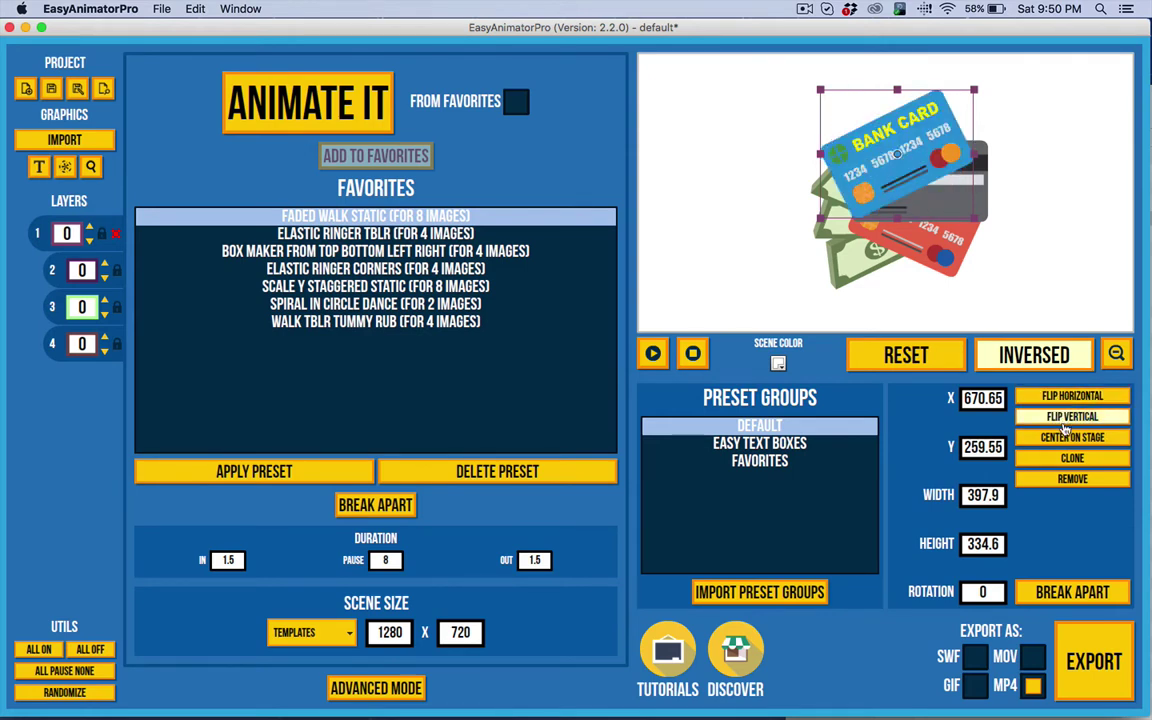
click(1066, 440)
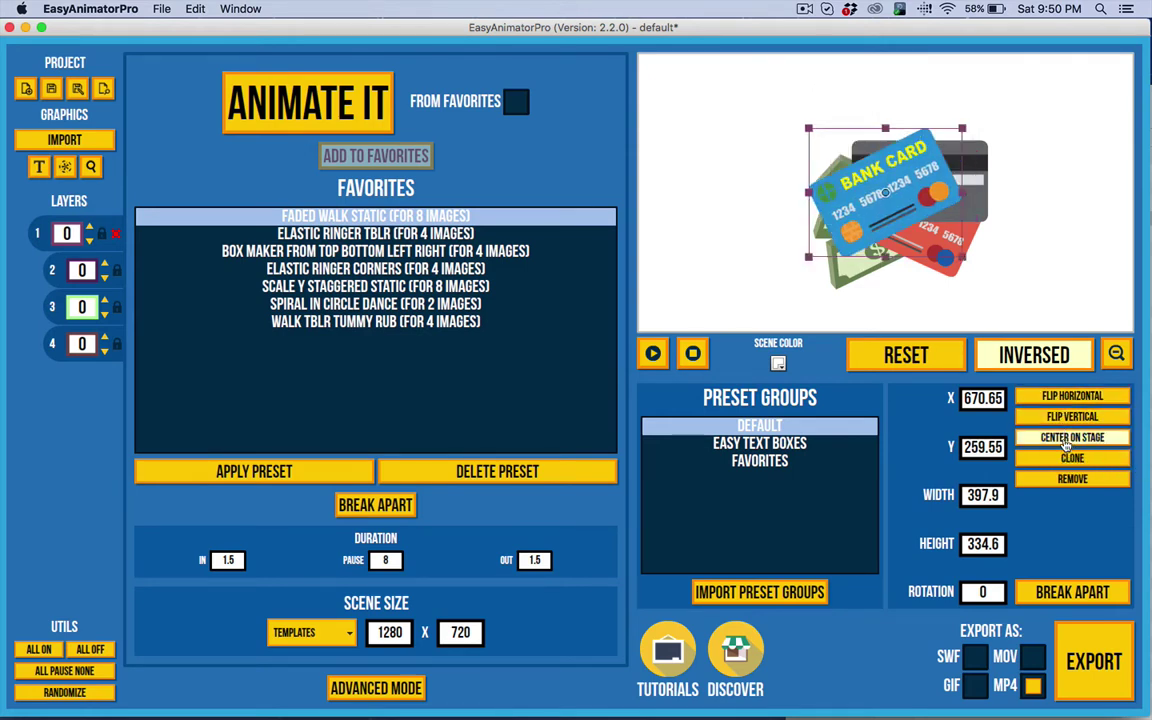
click(1066, 443)
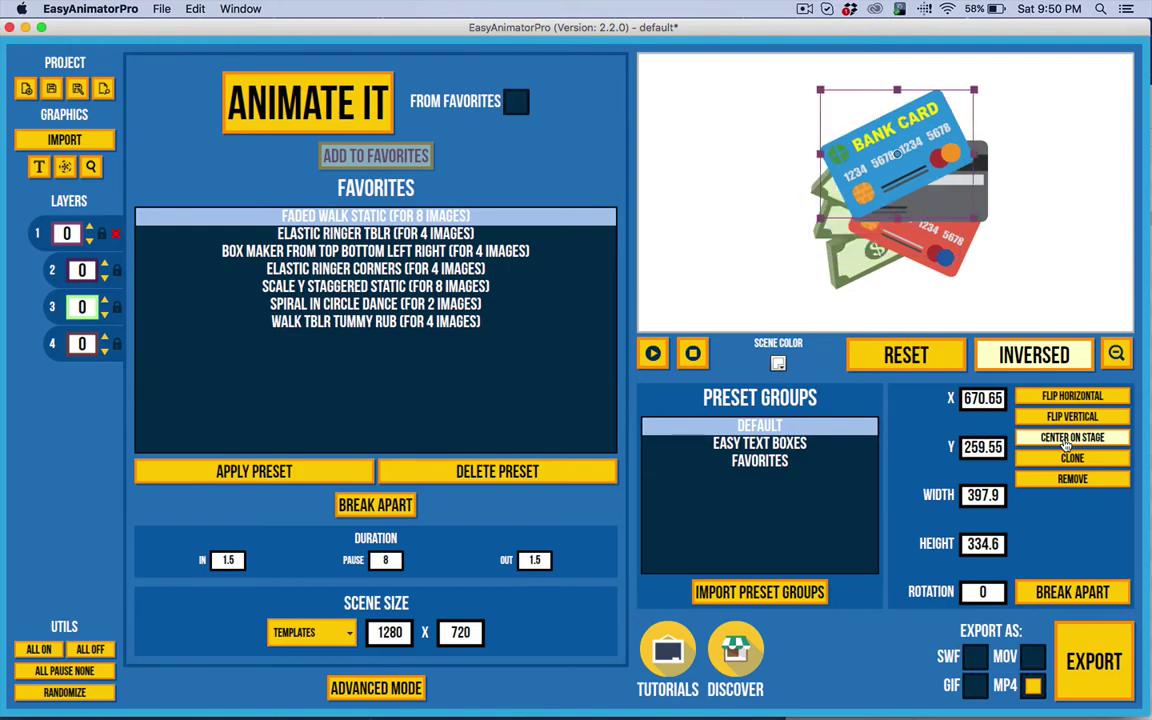
Step: Clone the blue bank card, move the copy to about X 356, Y 245, and remove that copy
click(1064, 459)
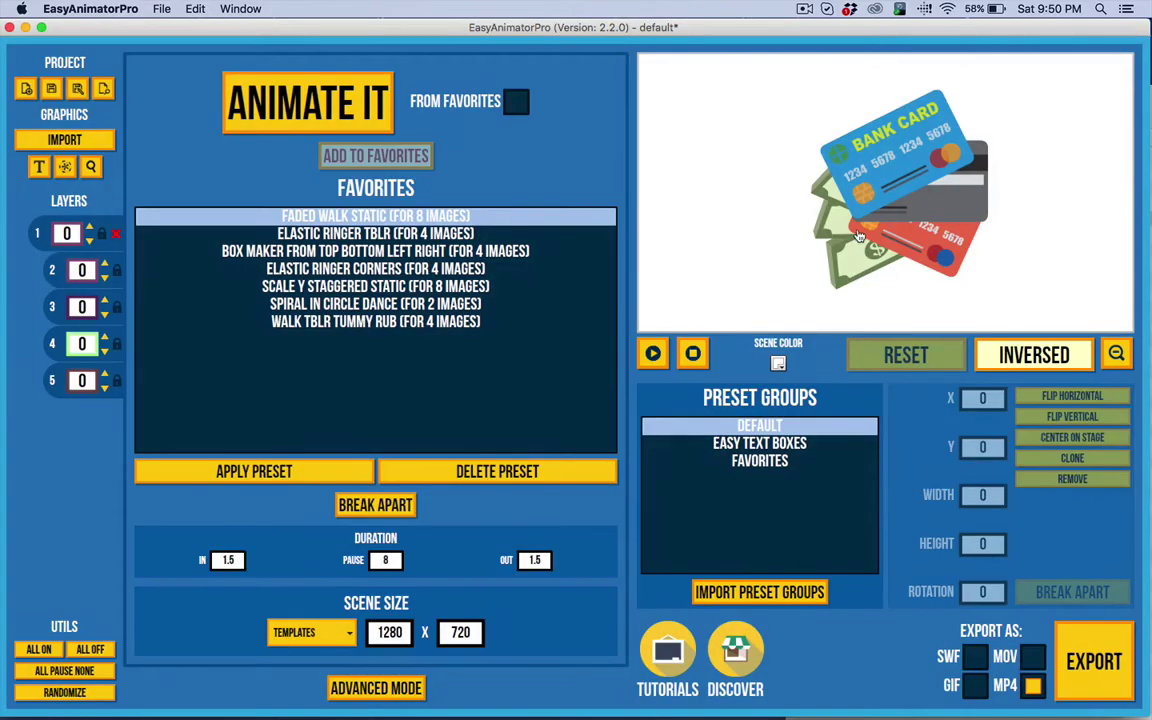
mouse_move(780, 172)
mouse_down()
mouse_move(686, 148)
mouse_move(738, 168)
mouse_up()
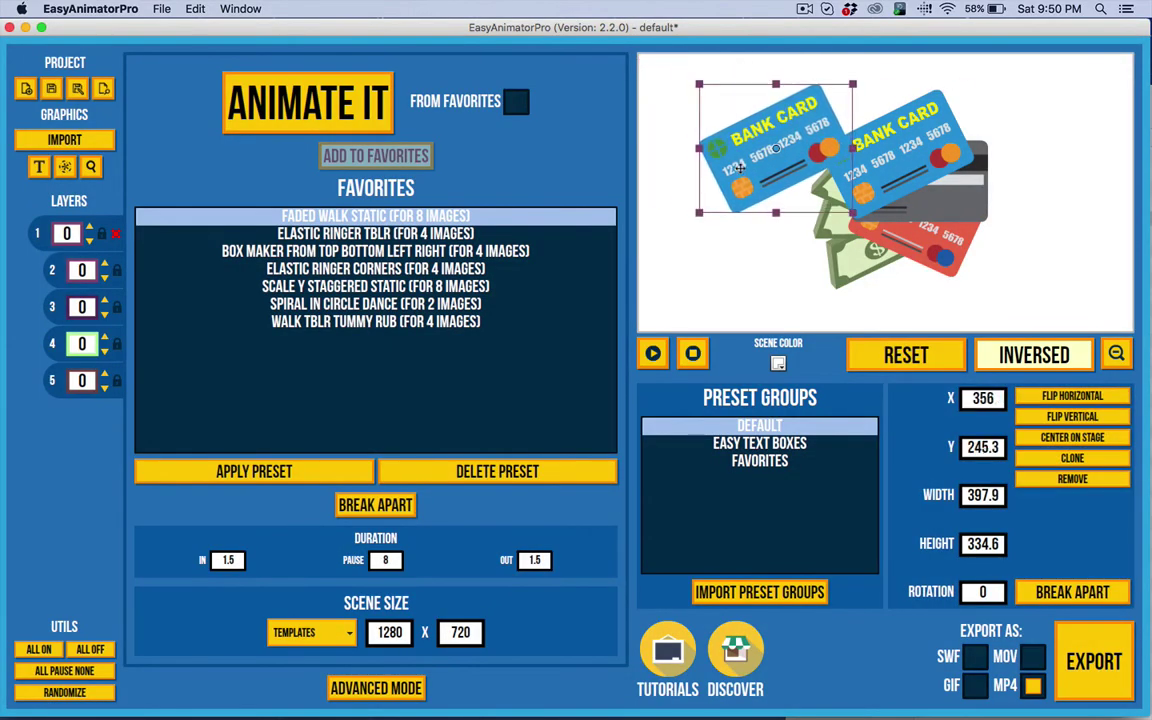
click(1072, 479)
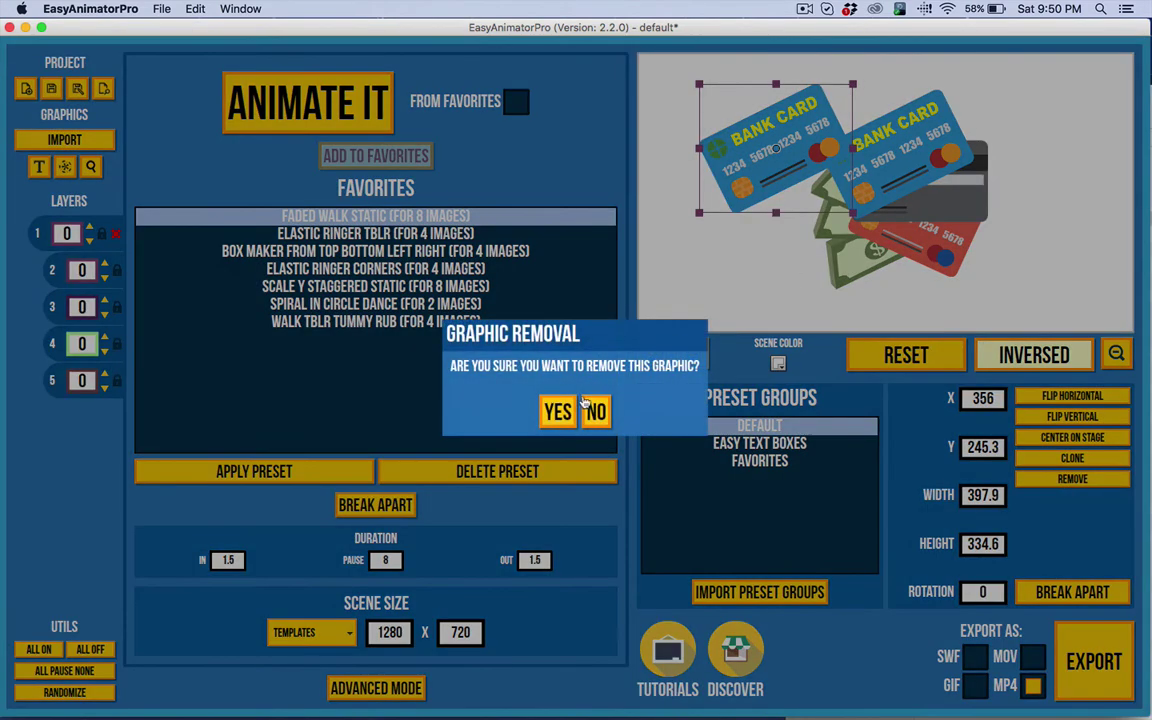
click(557, 411)
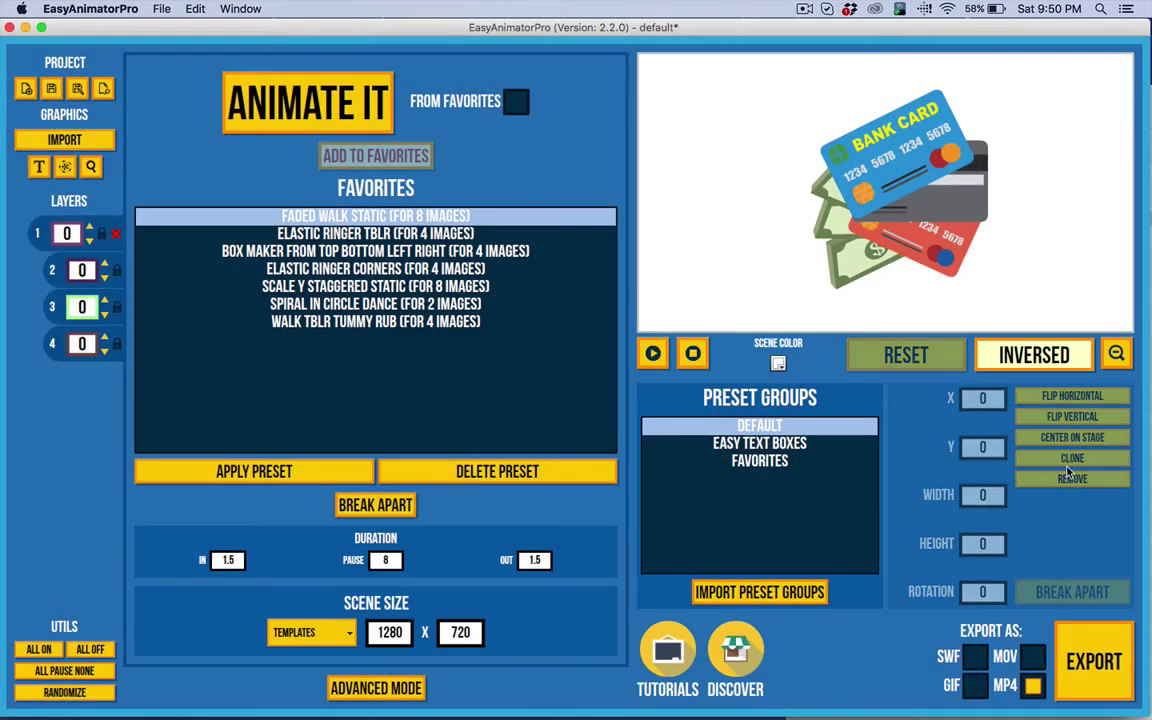
Step: Move the blue bank card to about X 312, Y 249 and the gray card to about X 801, Y 167
click(890, 160)
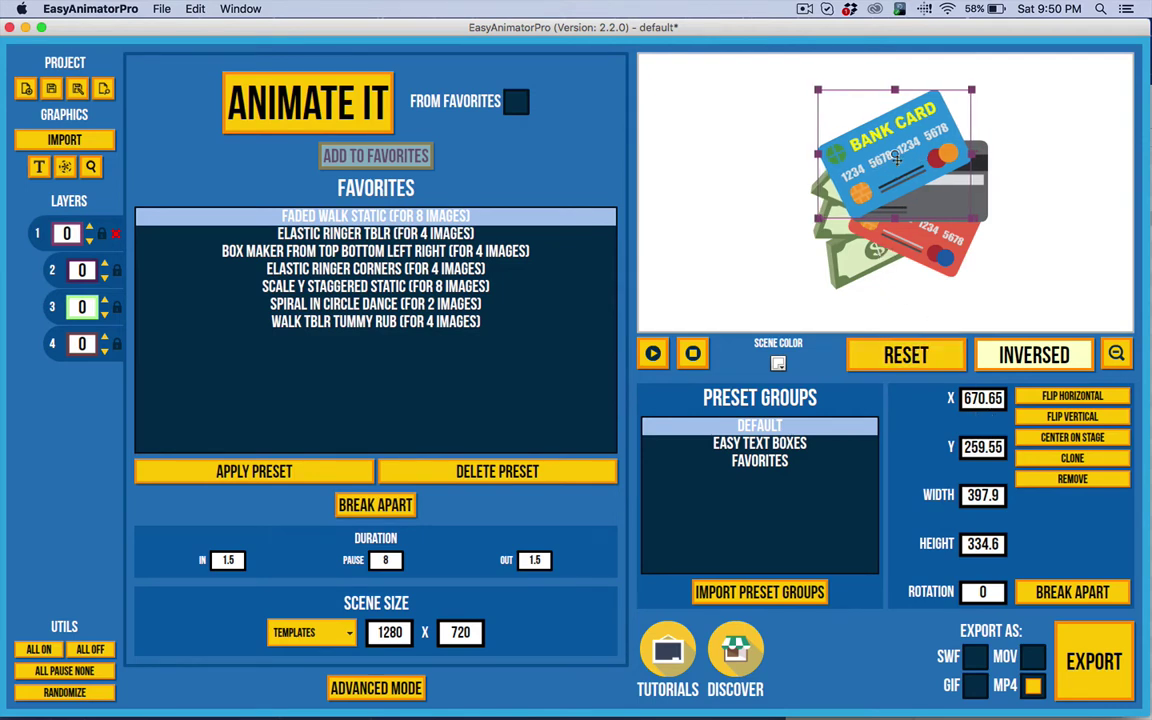
drag(923, 158, 794, 152)
drag(949, 229, 977, 167)
click(705, 130)
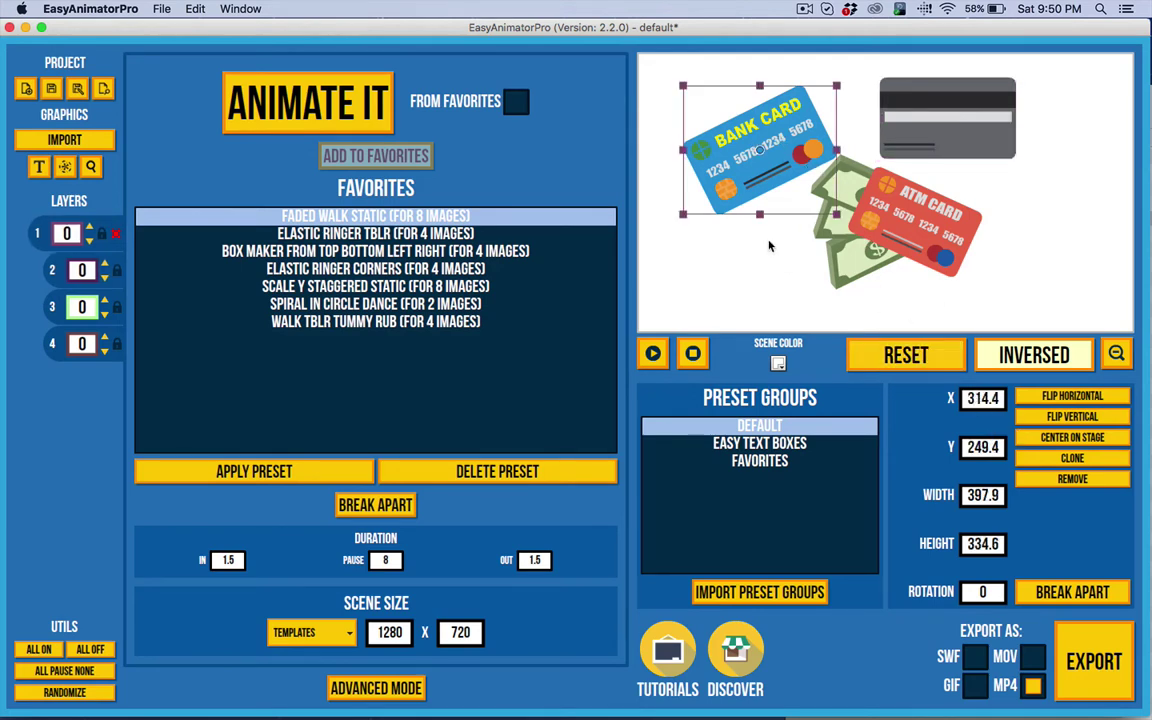
drag(740, 181, 738, 181)
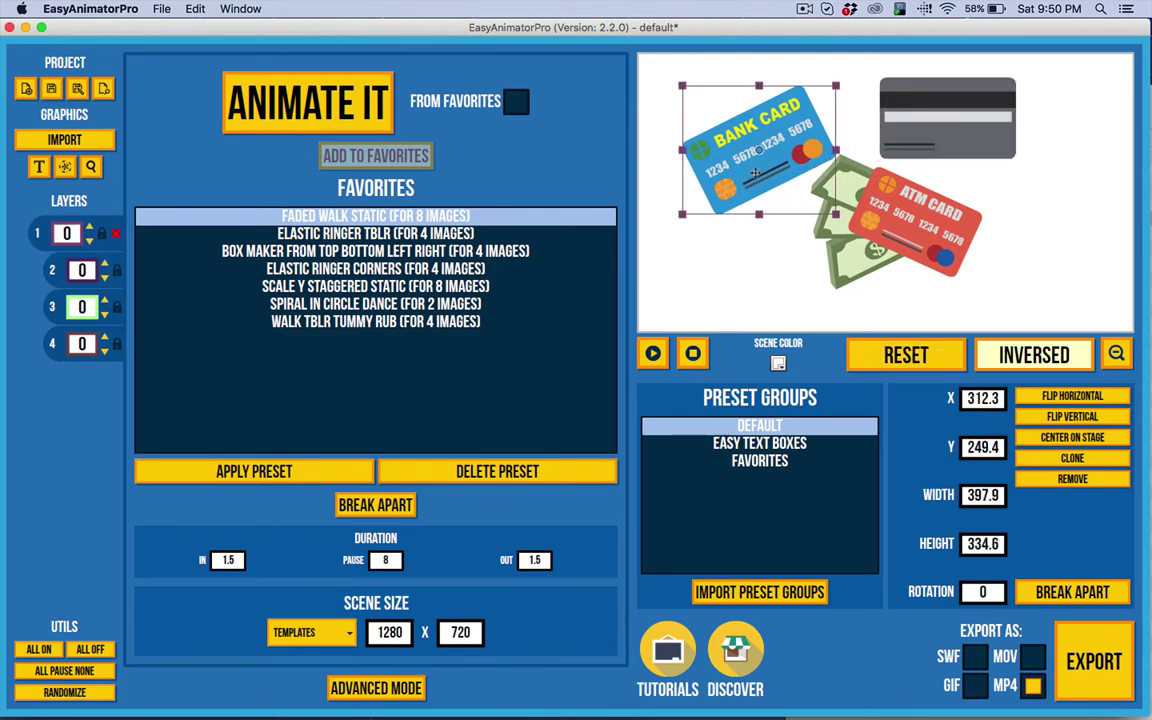
Step: Try giving the gray card the blue bank card's X position of 312.3, and undo the change
double_click(969, 398)
key(super+c)
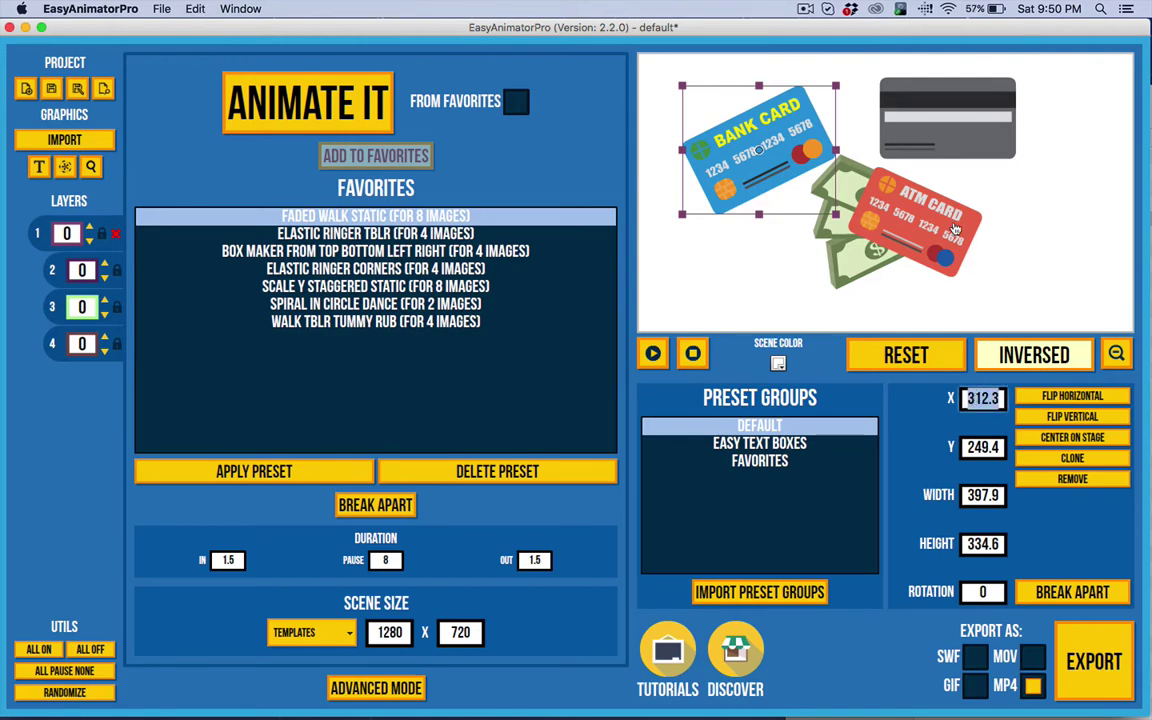
click(895, 122)
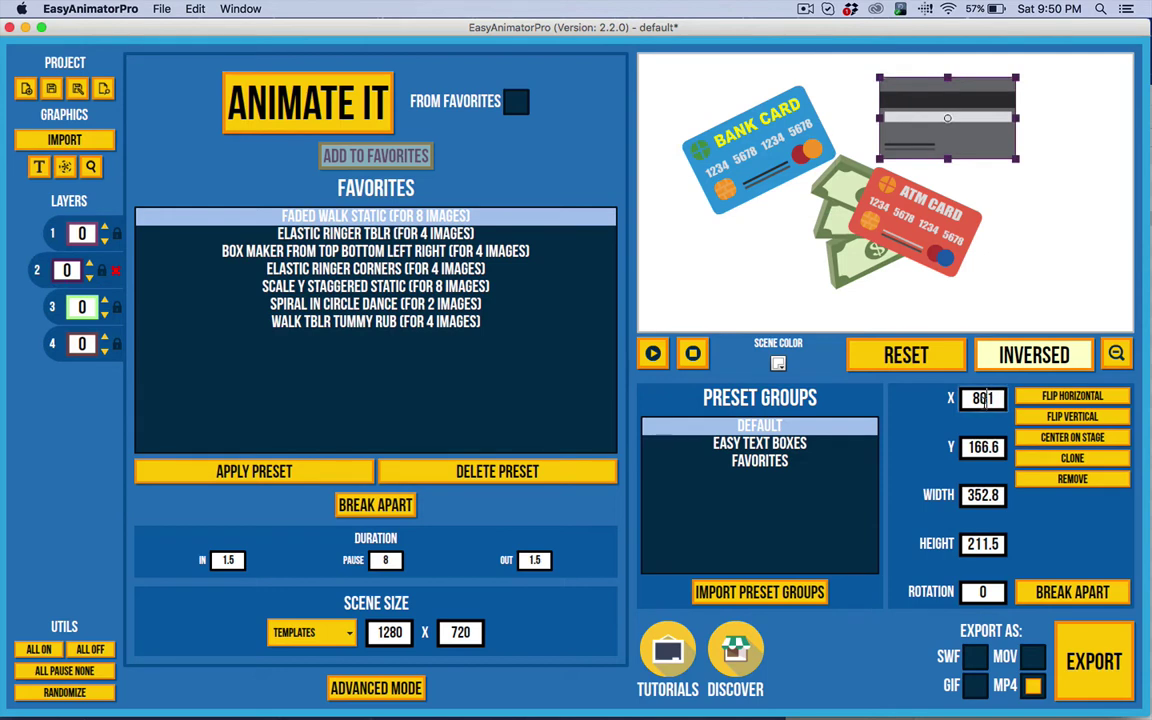
double_click(984, 399)
key(super+v)
key(Return)
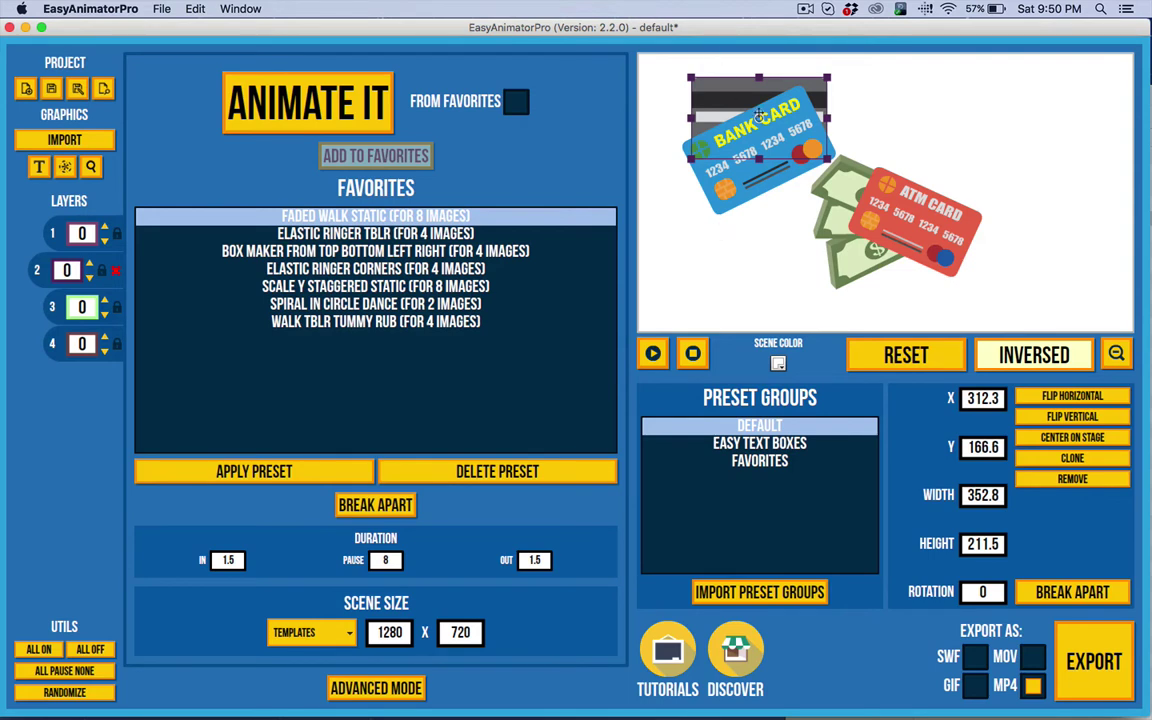
key(super+z)
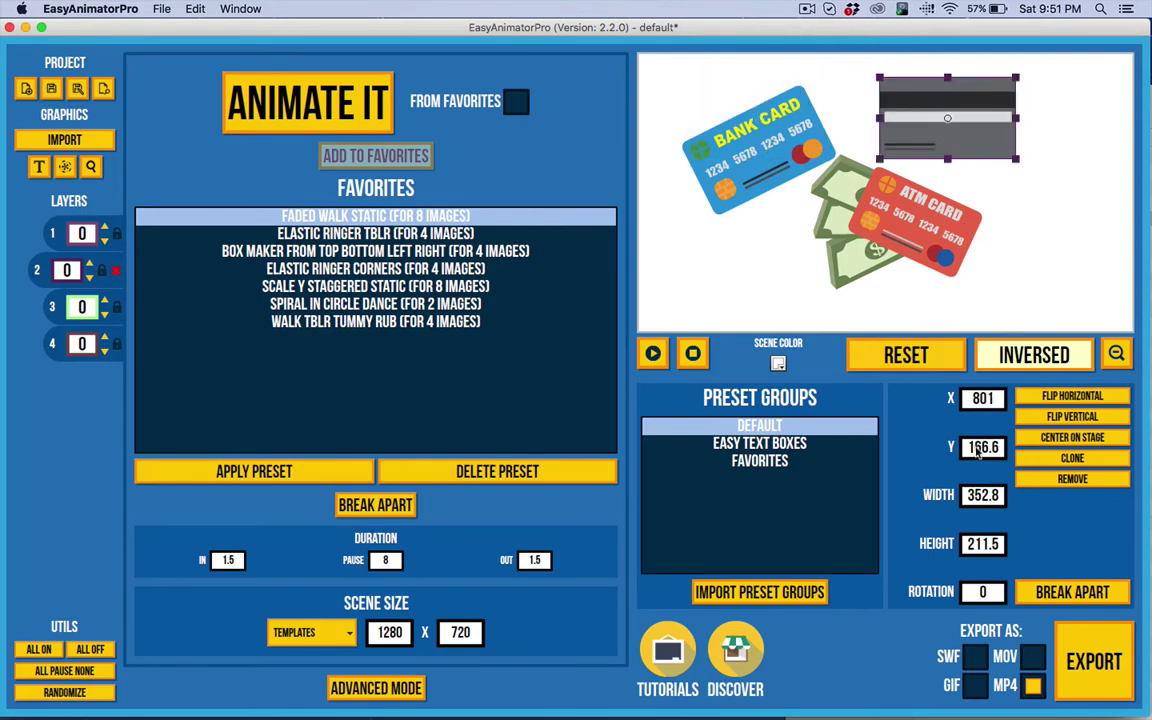
Step: Align the gray card vertically with the blue bank card by setting its Y position to 249.4
click(733, 136)
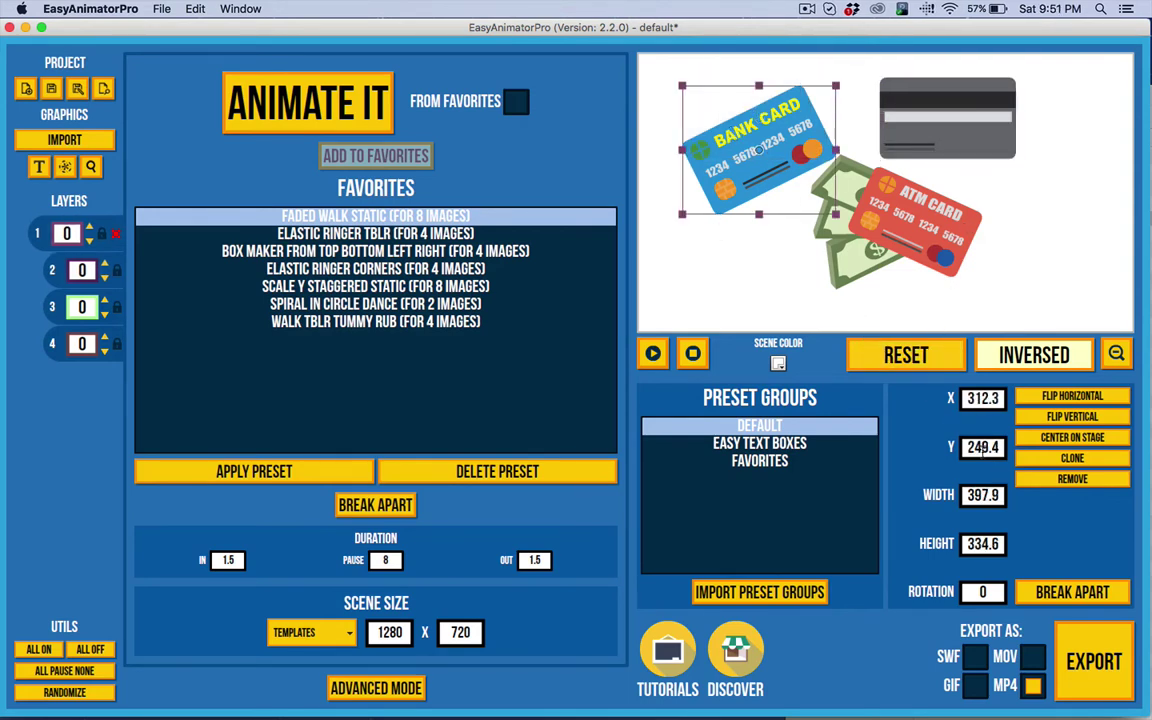
key(super+a)
key(super+c)
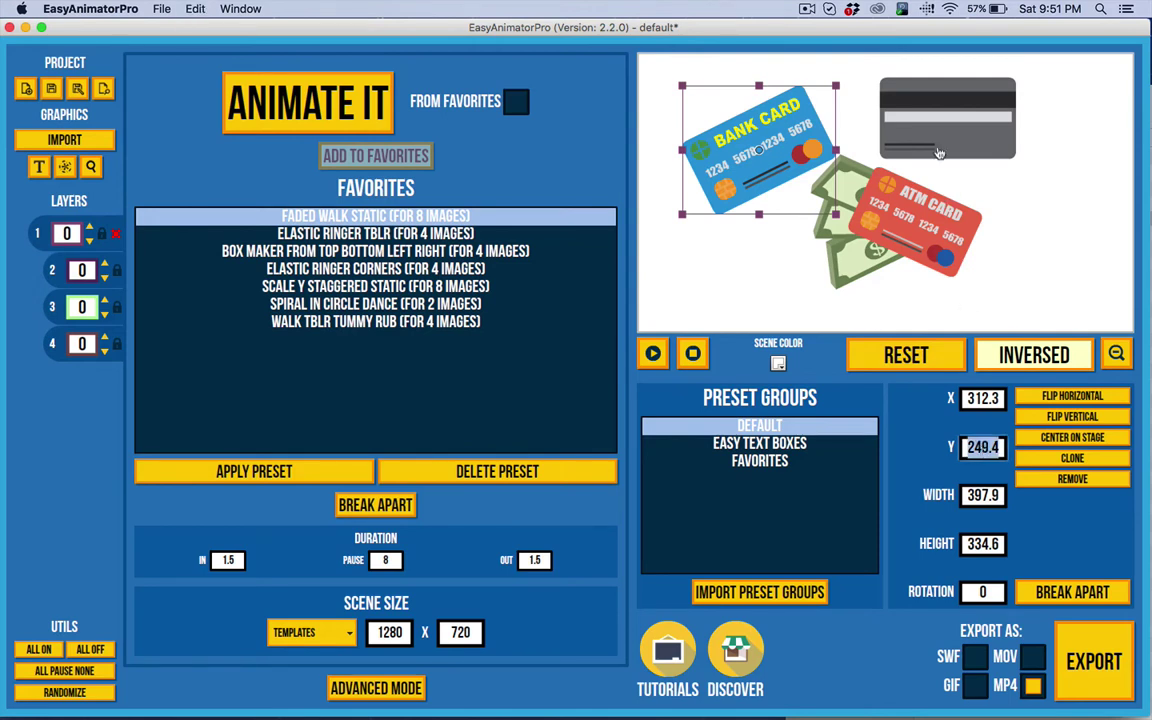
click(939, 152)
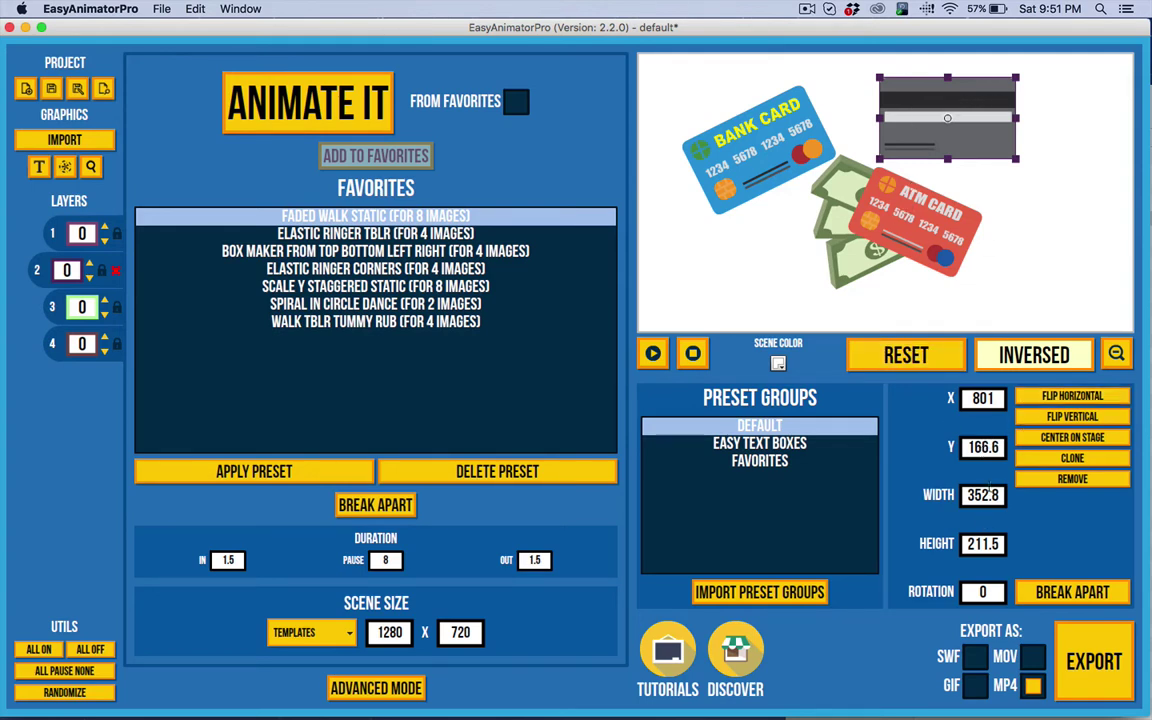
click(986, 450)
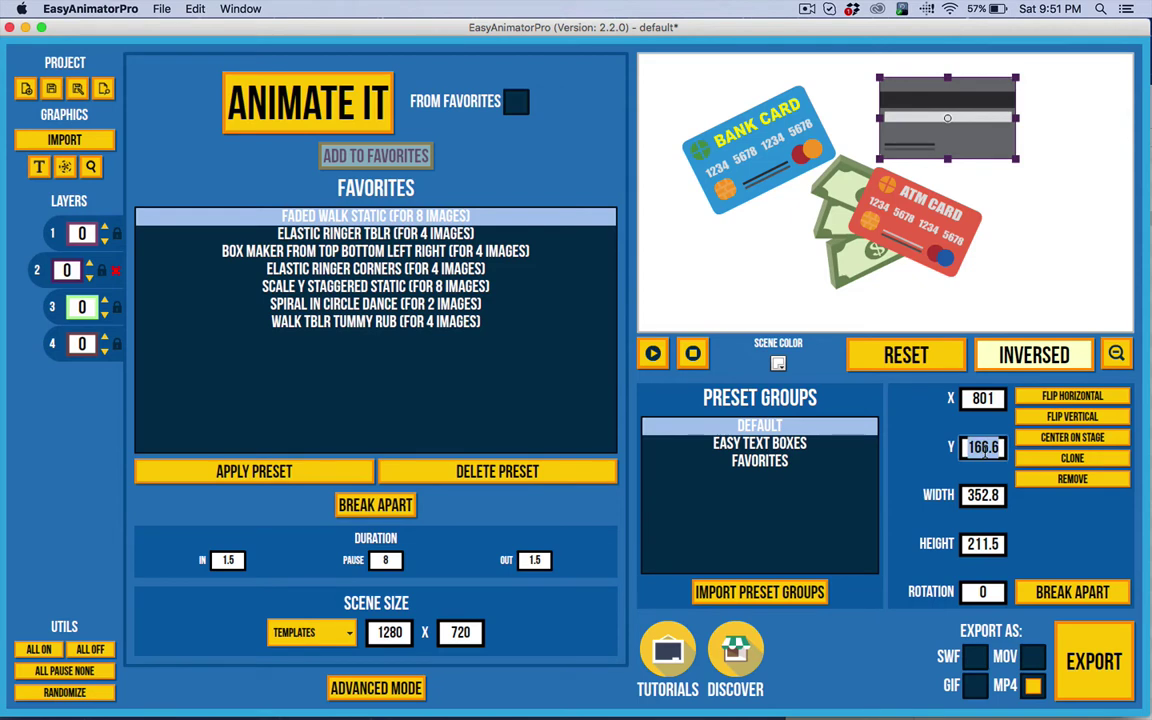
text(249.4)
key(Return)
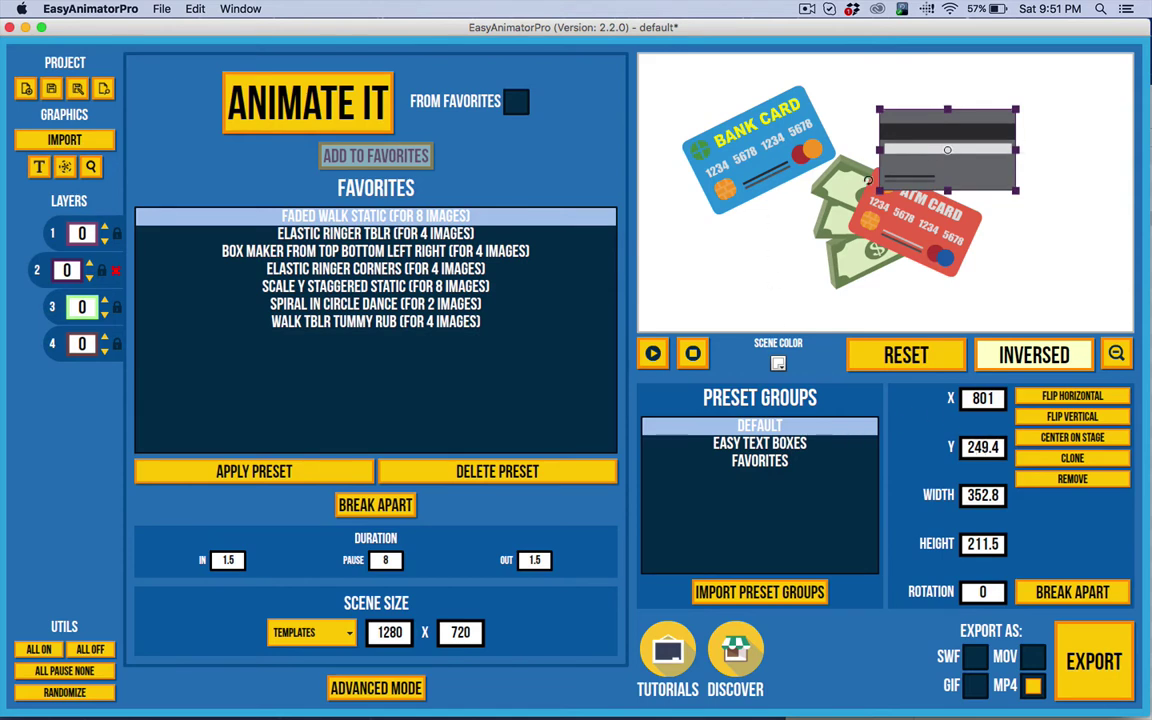
Step: Restore the original stacked arrangement and scale all four pieces together to about 509 wide by 575 high
click(758, 150)
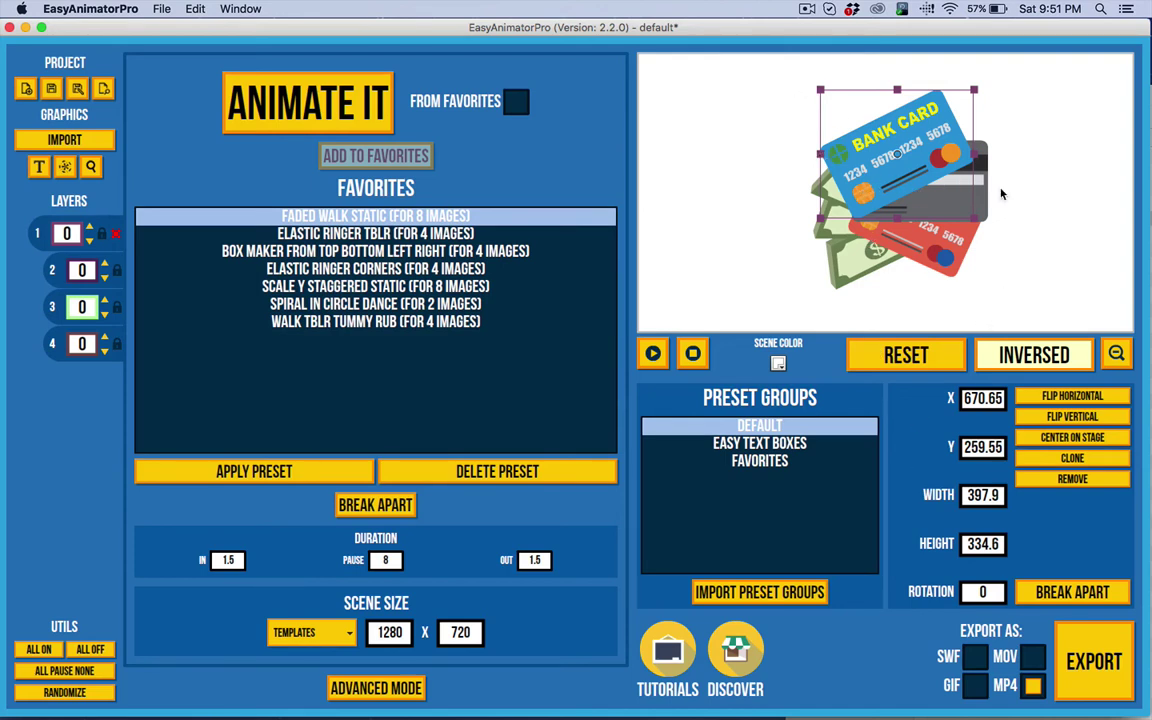
click(955, 108)
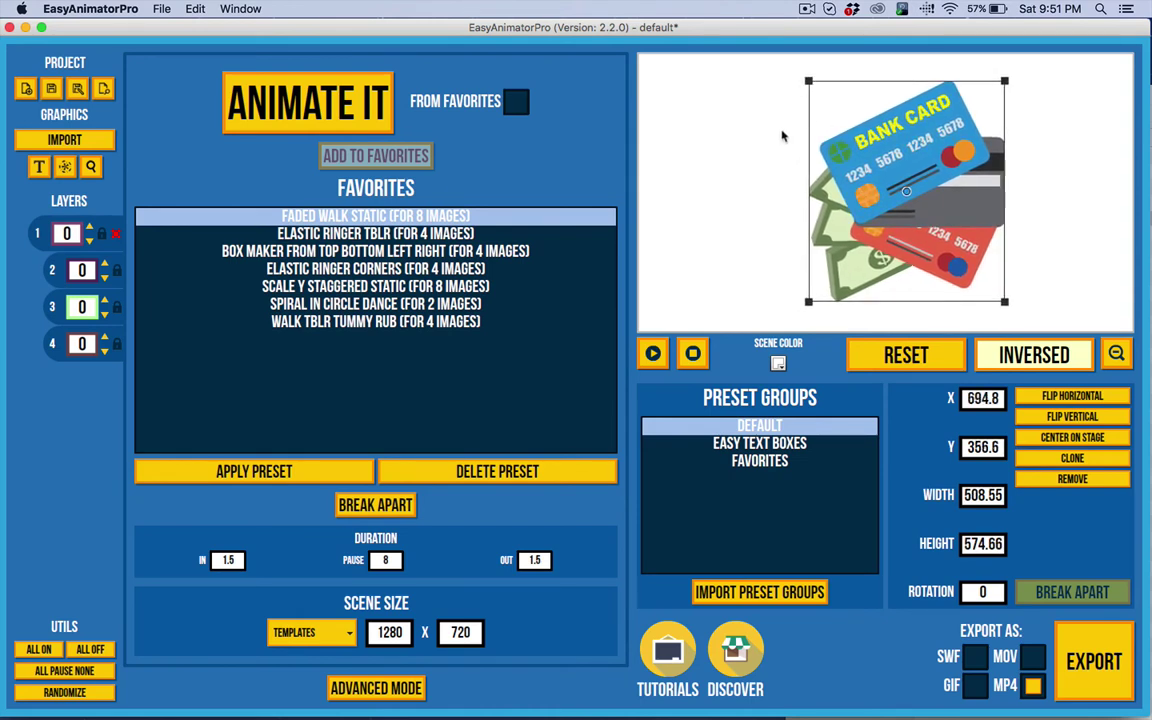
click(676, 128)
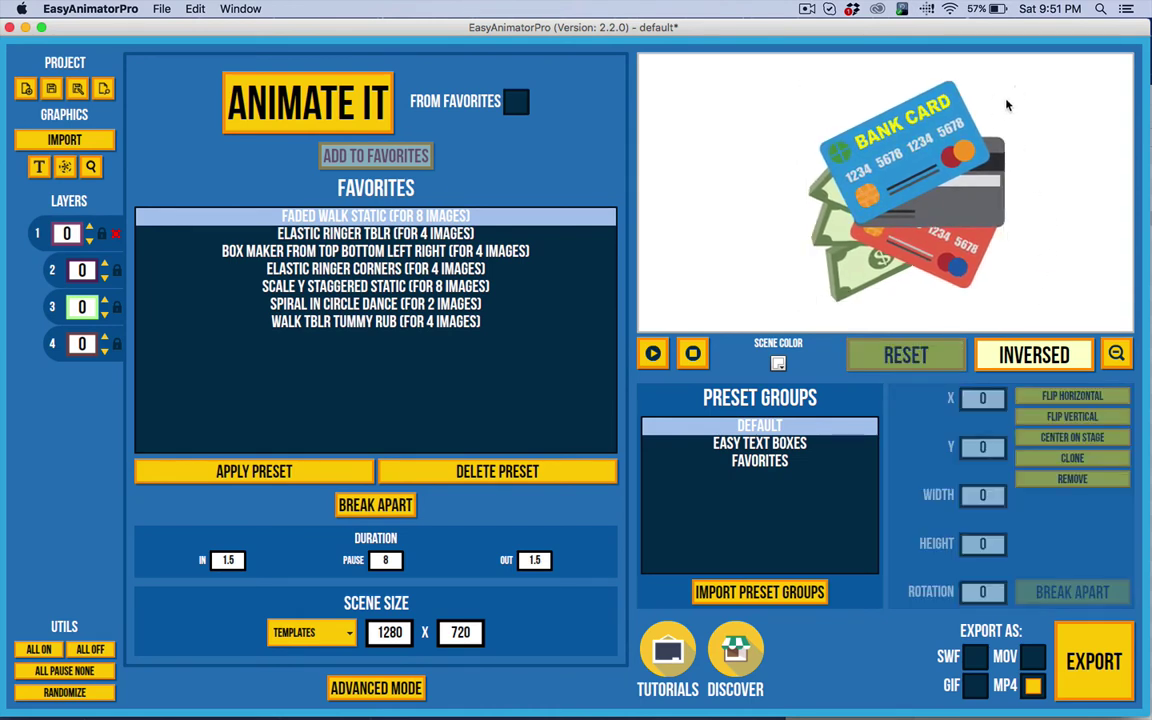
Step: Move the blue and gray cards together to about X 315, Y 239 and set their rotation to 15
click(910, 150)
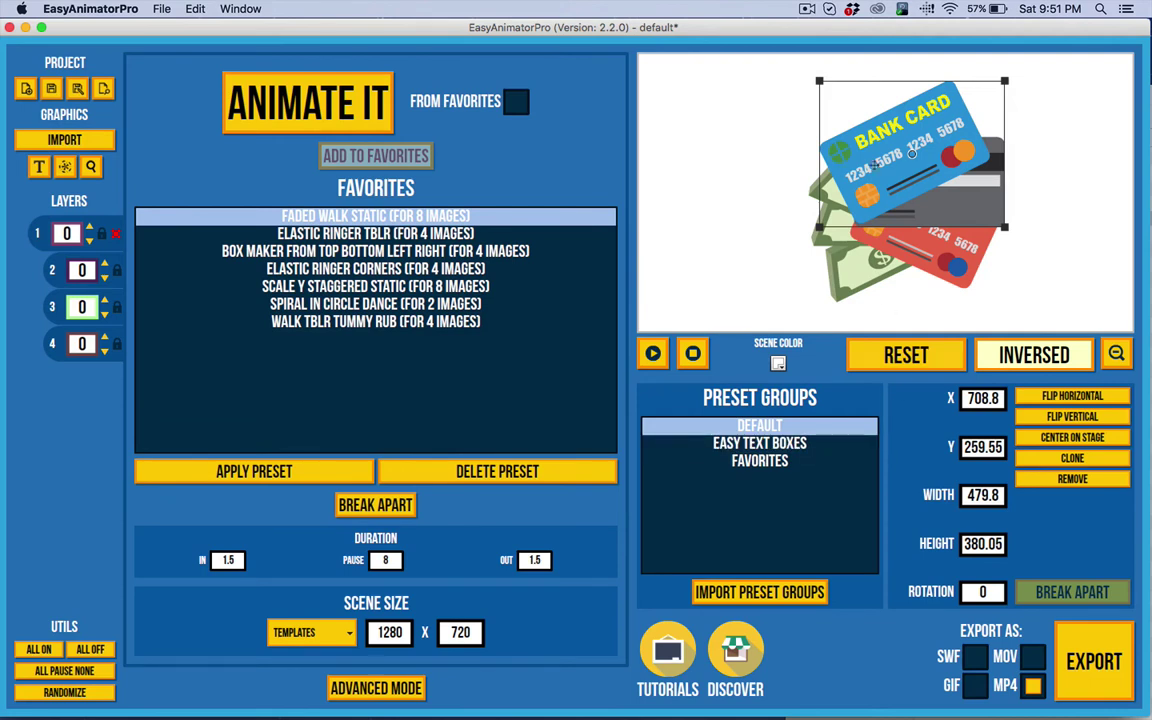
drag(910, 150, 759, 141)
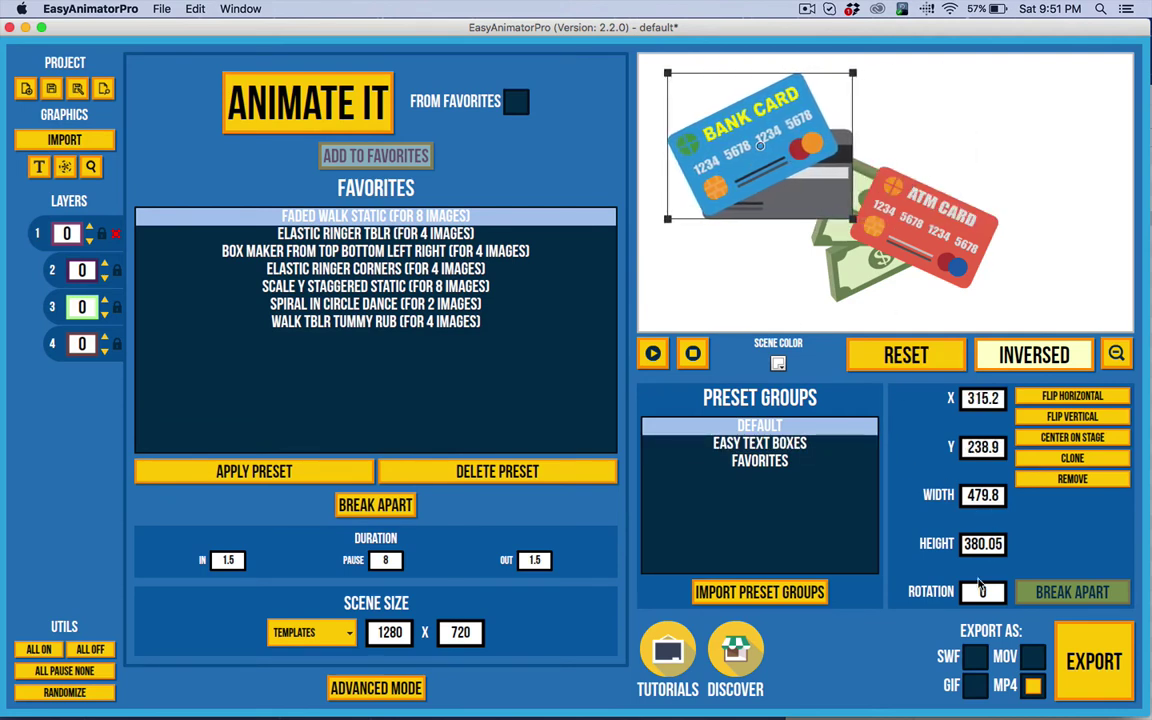
click(993, 593)
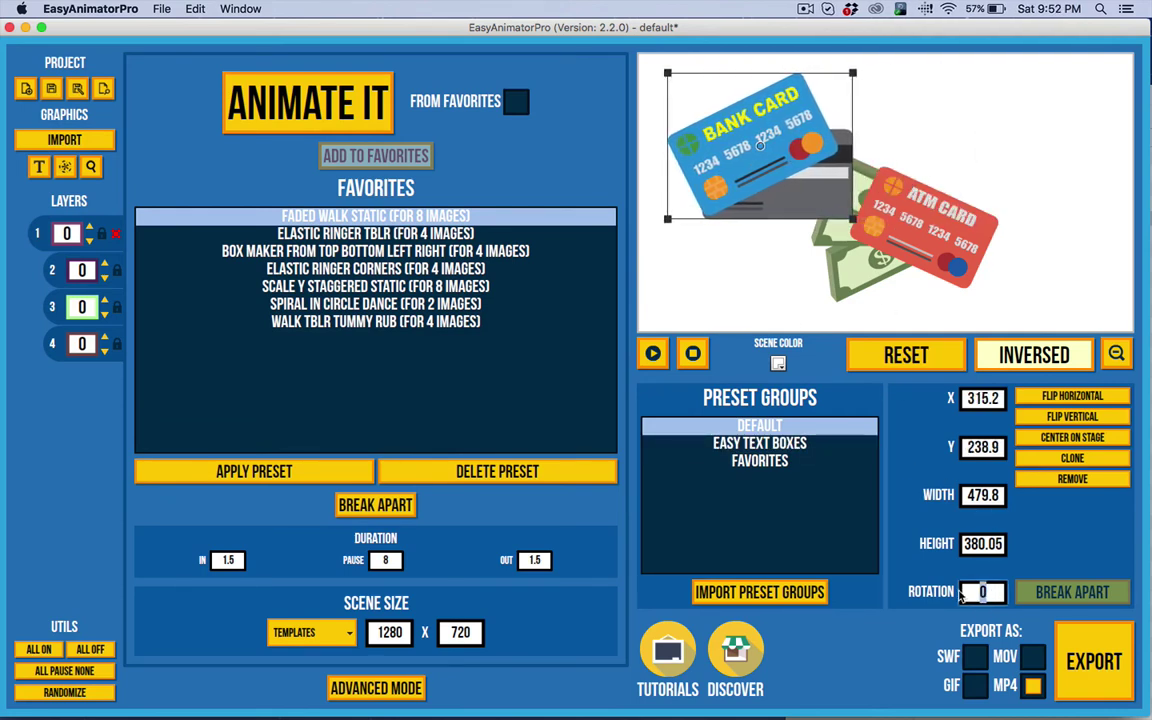
text(15)
key(Return)
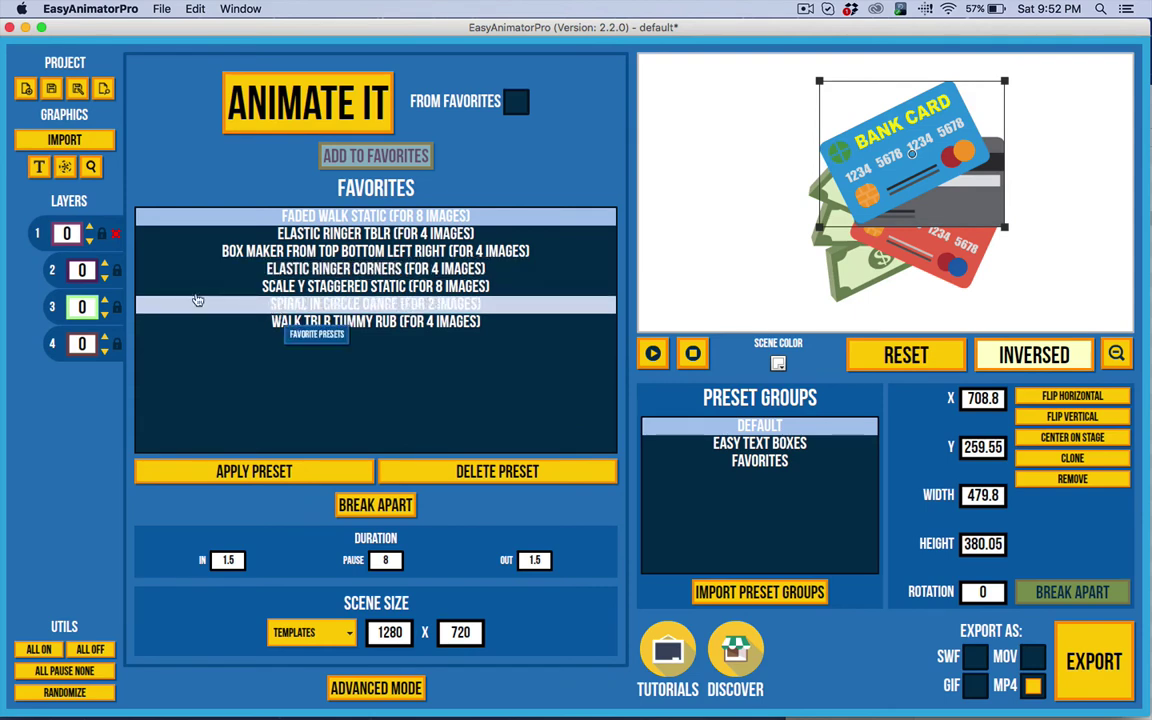
Step: Lock the red ATM card's layer
click(949, 278)
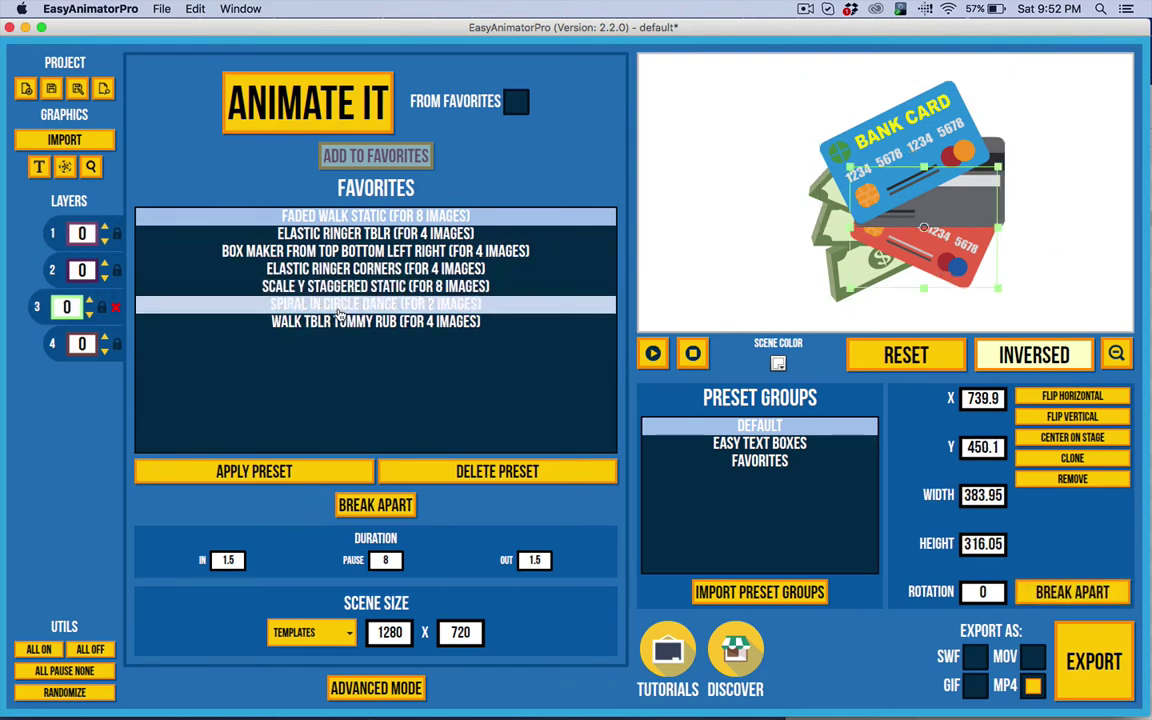
click(100, 308)
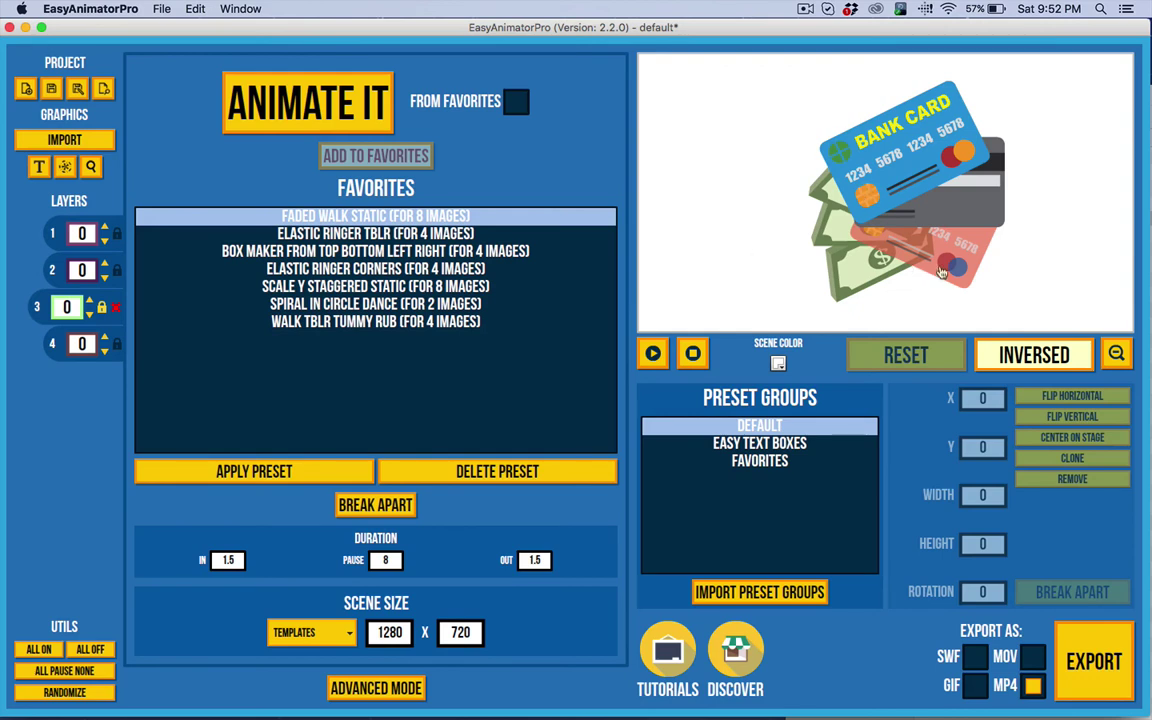
Step: Try moving the unlocked pieces as a group to about X 621, Y 389, and return them to their original position
drag(676, 70, 959, 275)
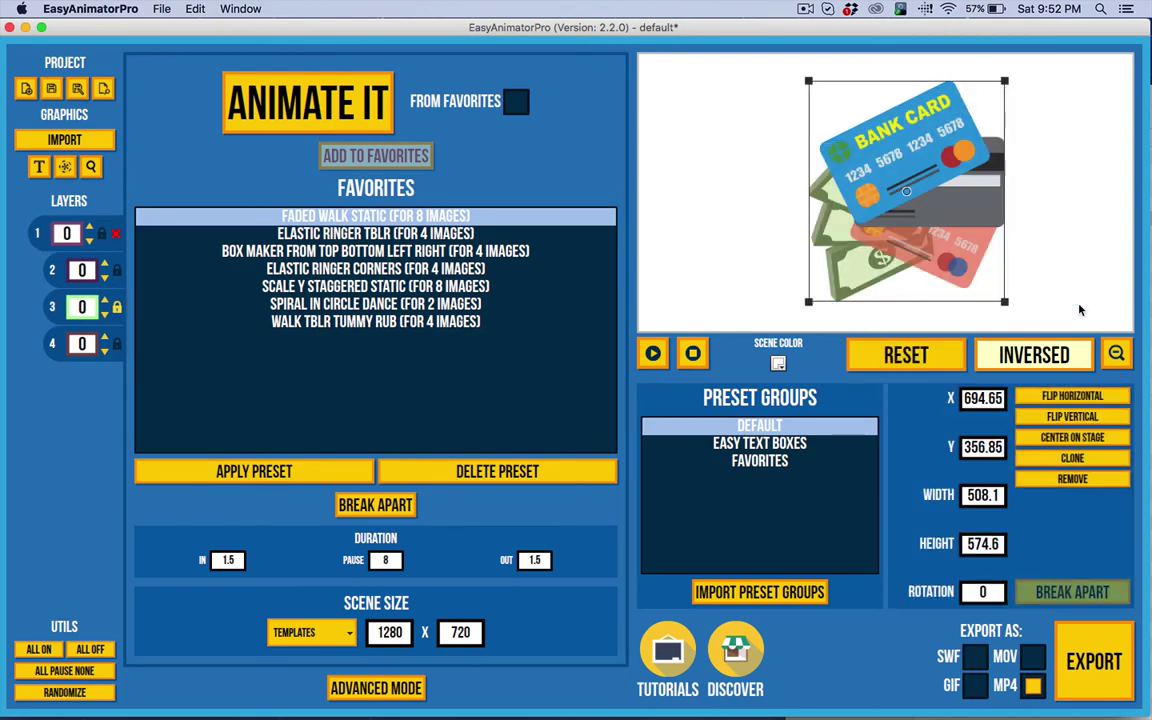
drag(926, 229, 898, 241)
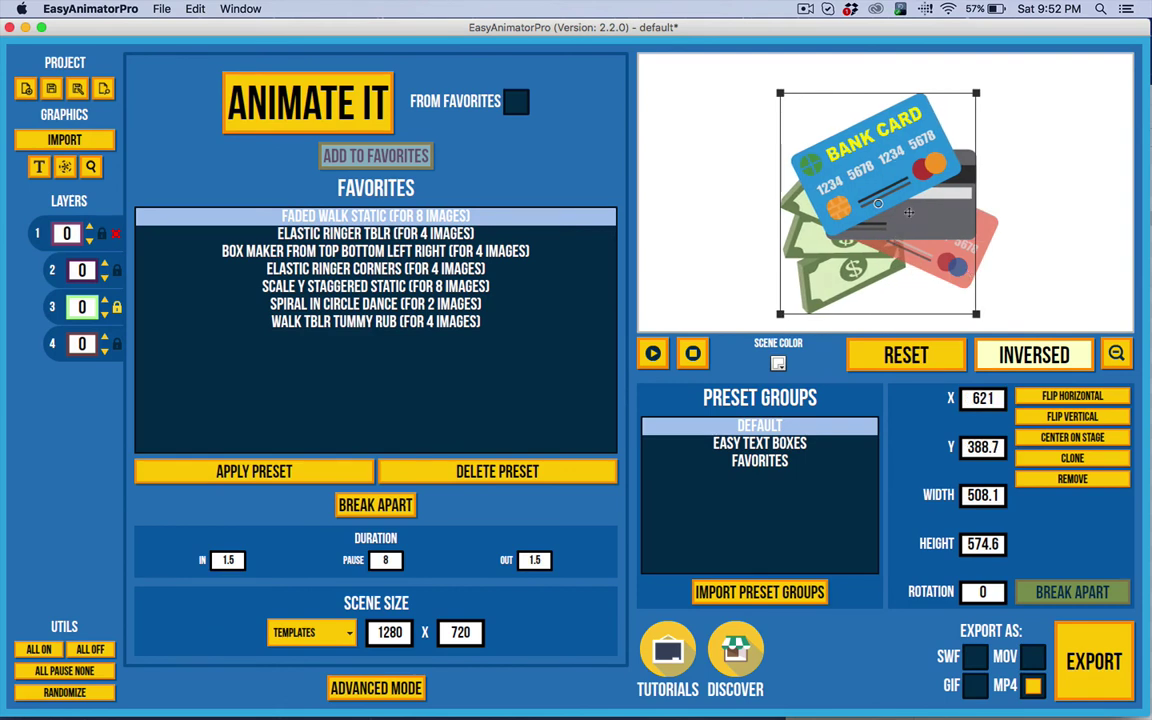
drag(909, 212, 938, 199)
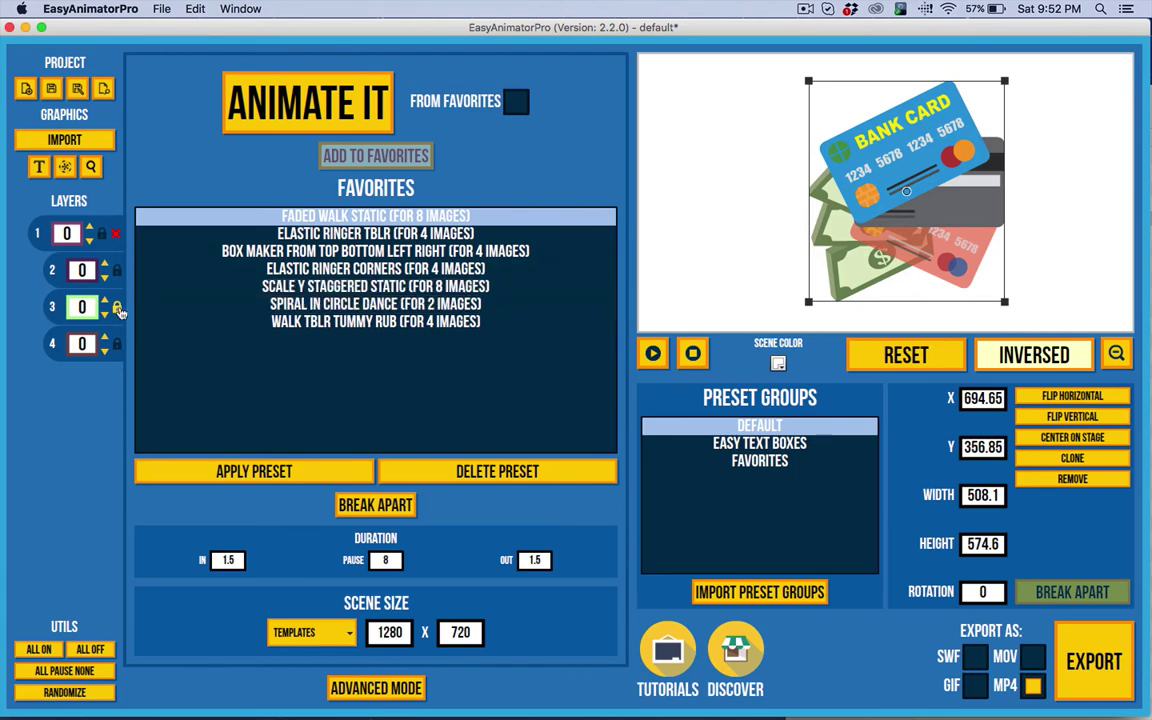